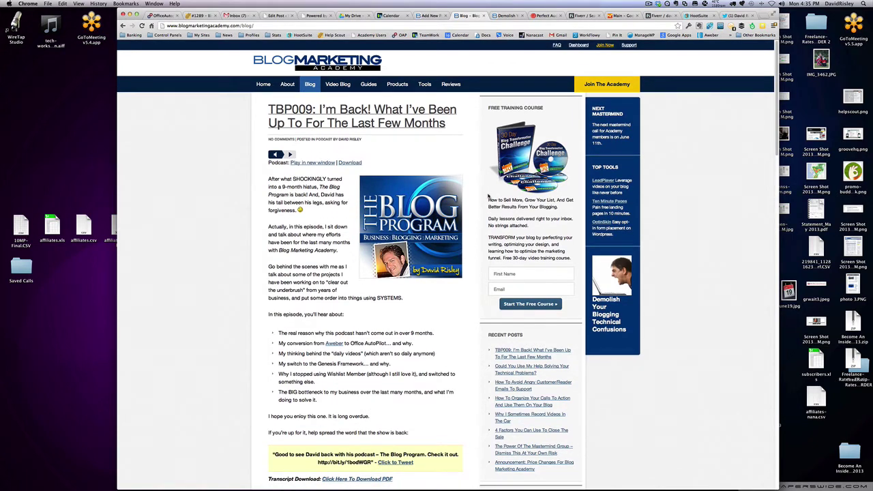
- Switch to the Add New Post editor and title the post 'Headline'
scroll(488, 196, "down", 3)
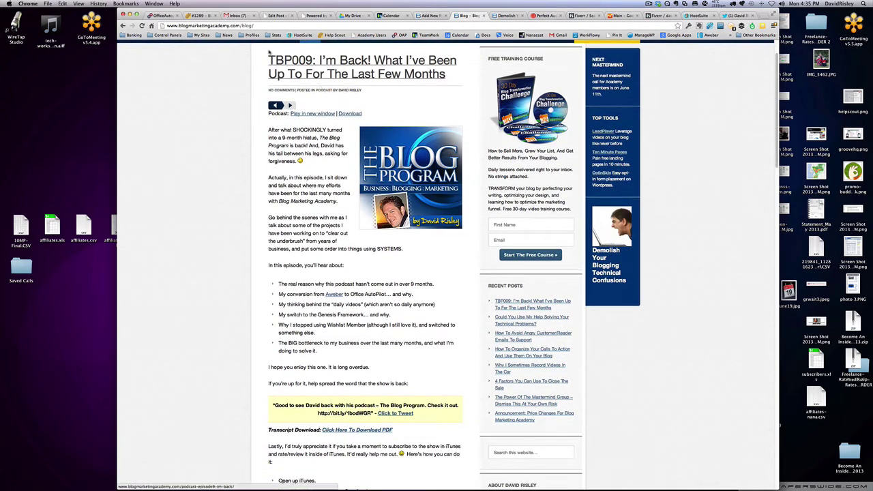
scroll(435, 123, "down", 1)
scroll(435, 123, "down", 10)
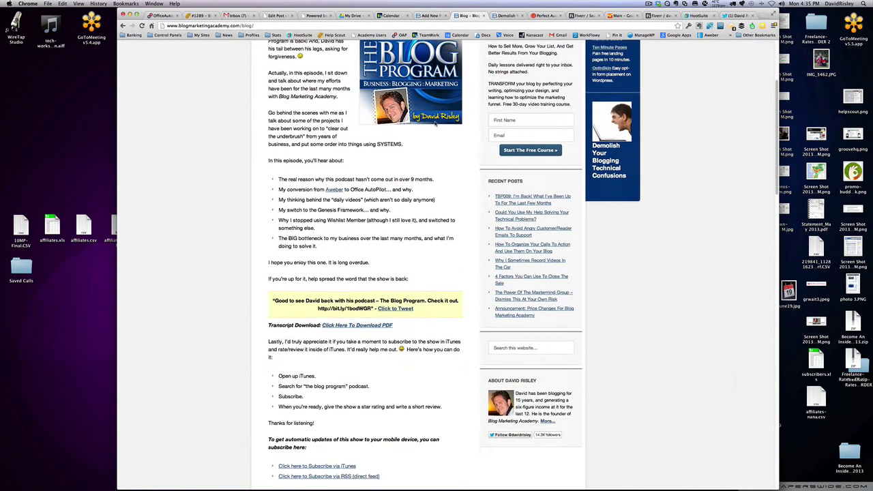
scroll(434, 123, "up", 5)
scroll(434, 123, "down", 20)
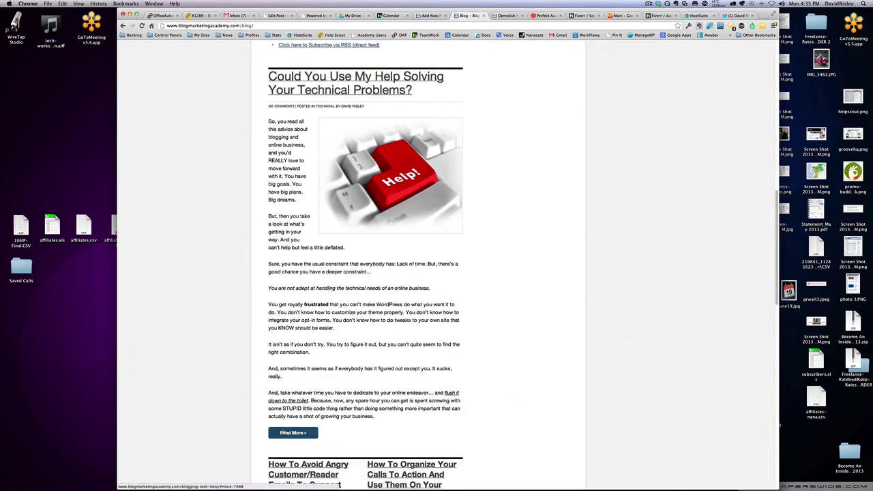
scroll(626, 279, "down", 15)
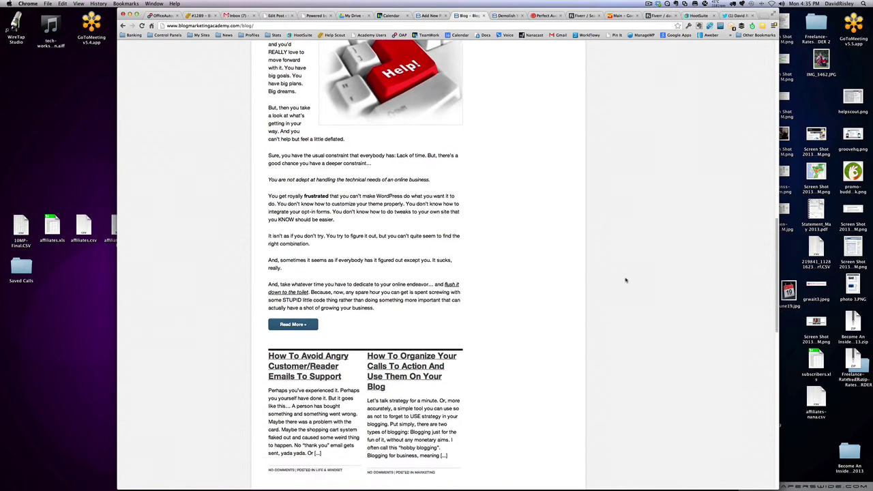
scroll(626, 279, "down", 4)
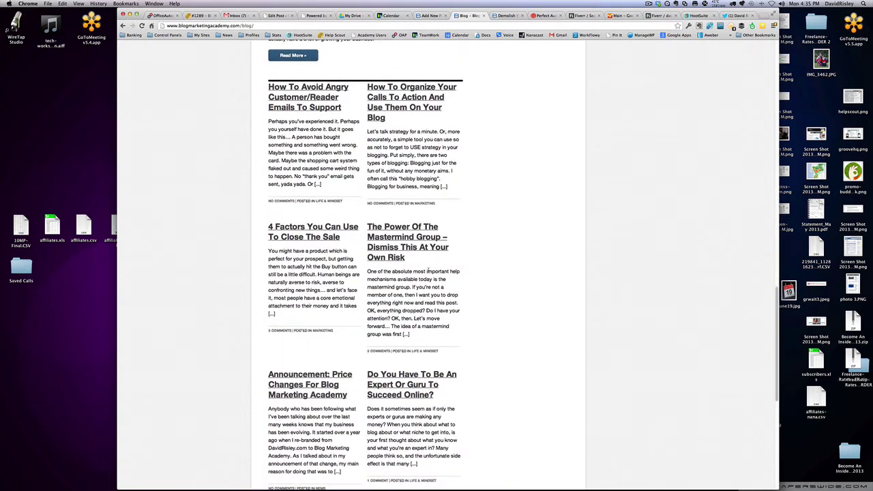
scroll(429, 272, "down", 12)
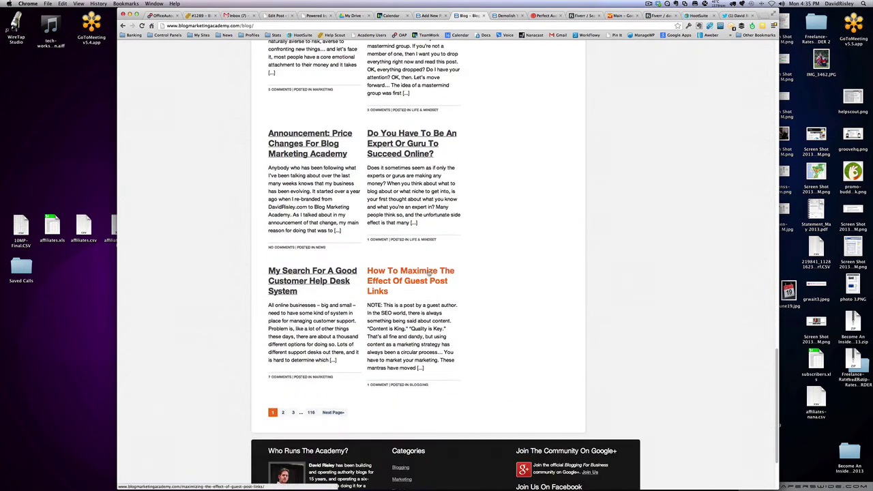
scroll(428, 272, "up", 9)
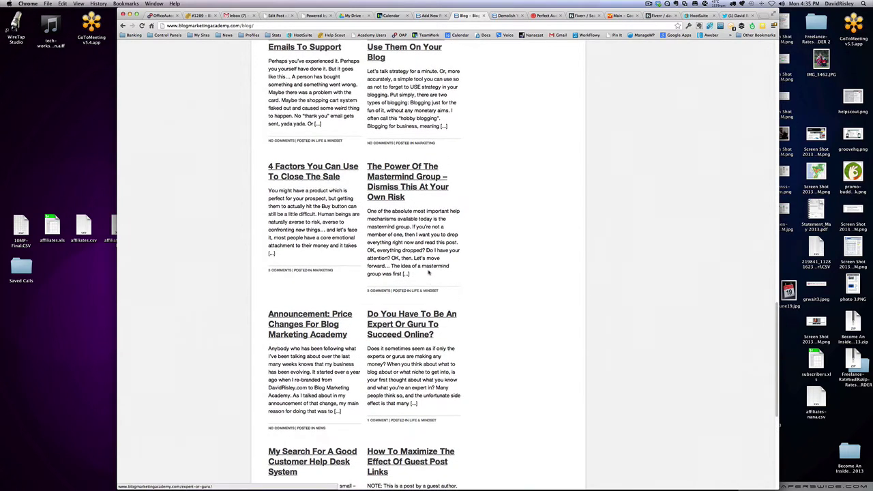
scroll(459, 268, "up", 8)
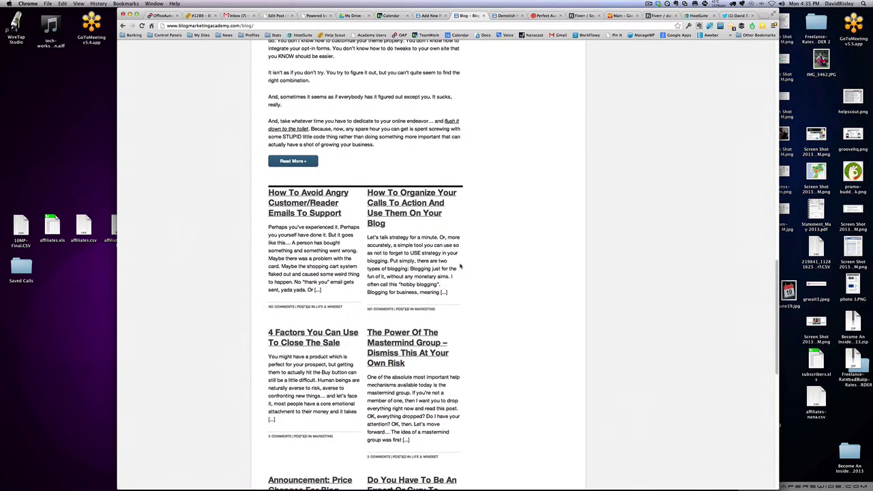
scroll(650, 352, "up", 6)
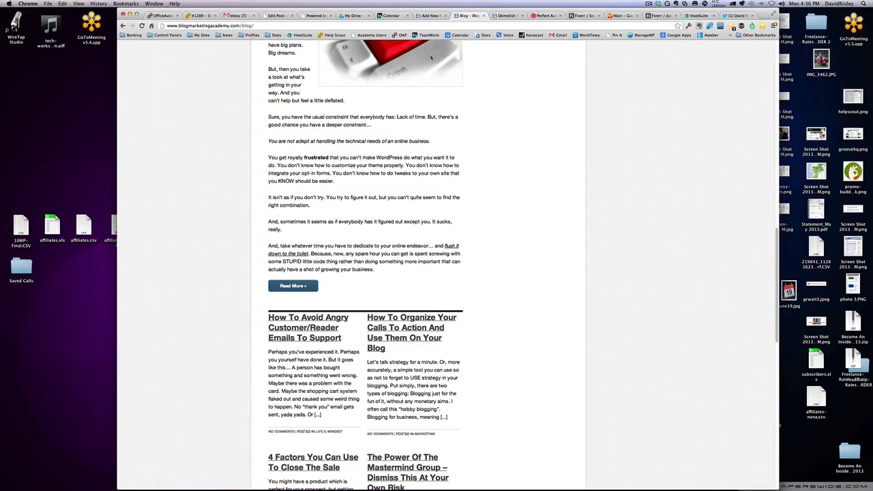
left_click(428, 17)
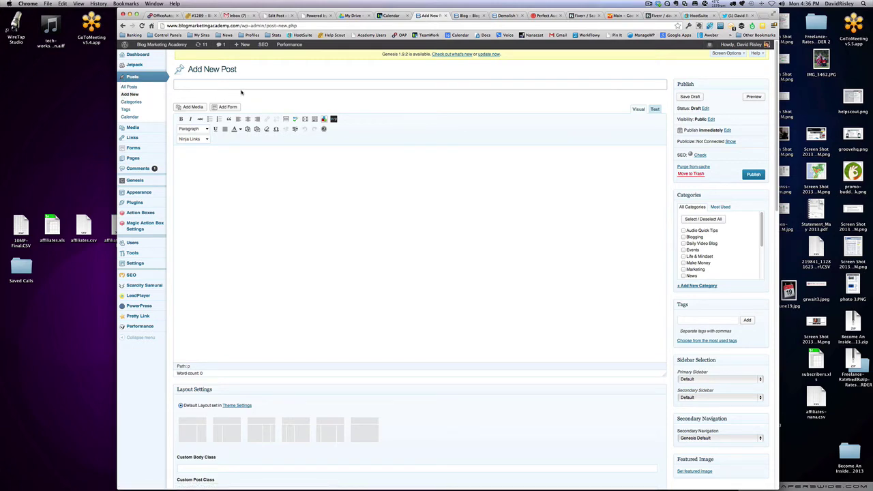
type("Headline")
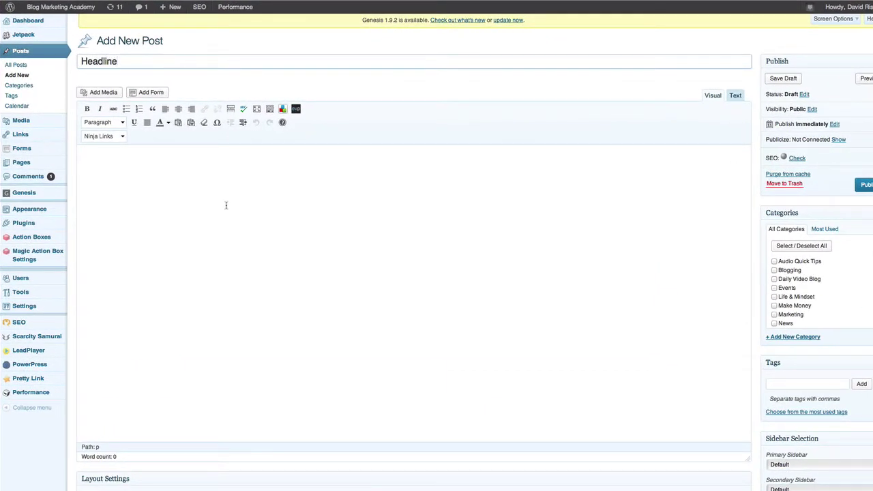
- Type three lines of filler text in the post body, one per paragraph
left_click(226, 206)
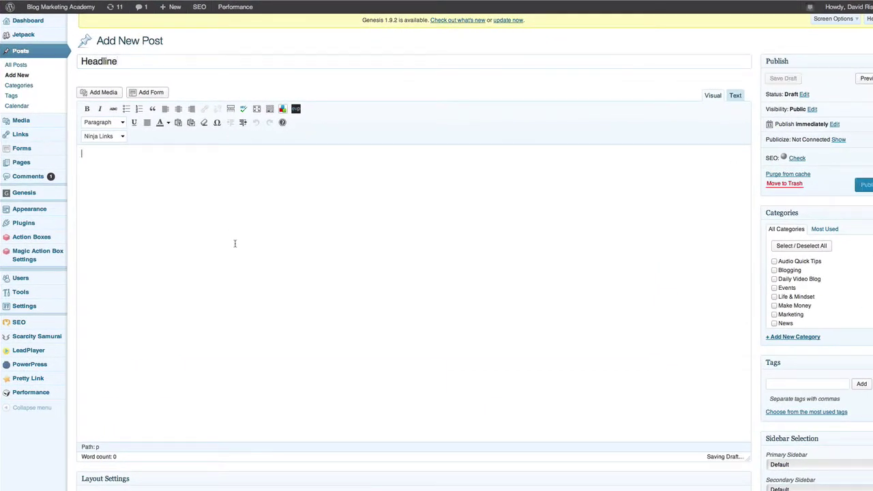
type("sdfalkfddfs")
key("Return")
type("afhsqdflhfd")
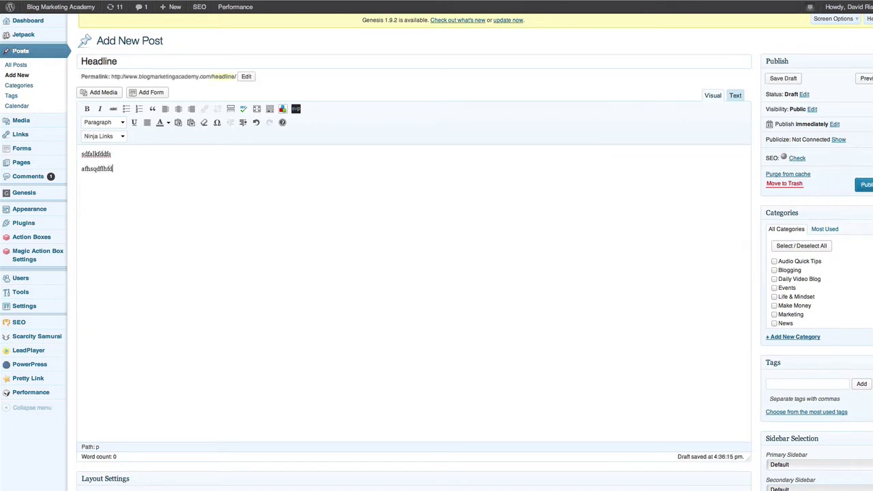
key("Return")
type("kajfdhadsf")
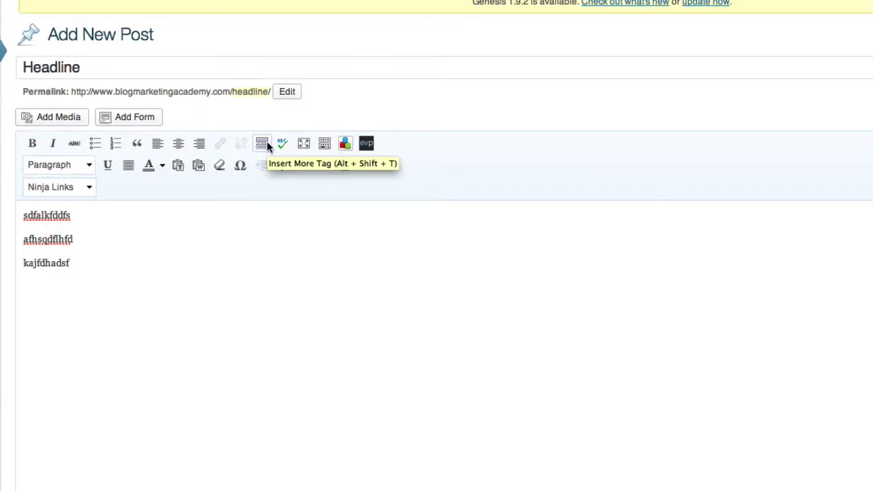
- Insert a More tag after the third filler line, then type three more filler lines beneath it
left_click(267, 141)
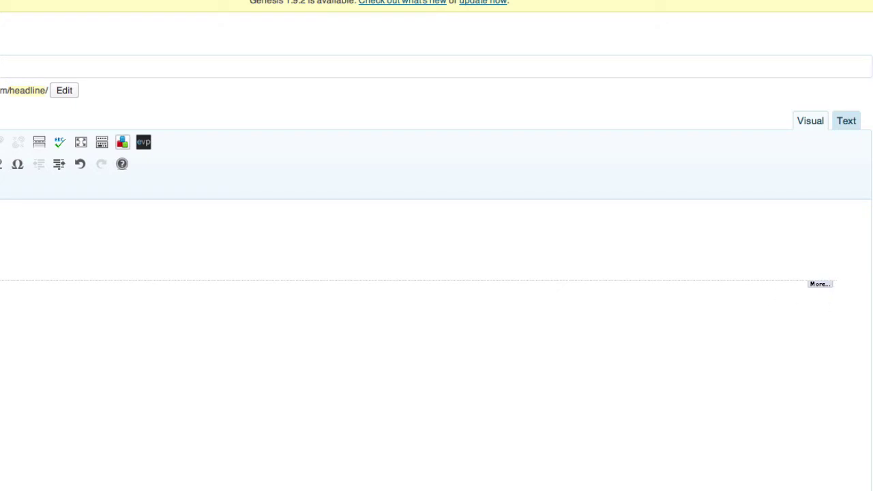
key("ctrl+a")
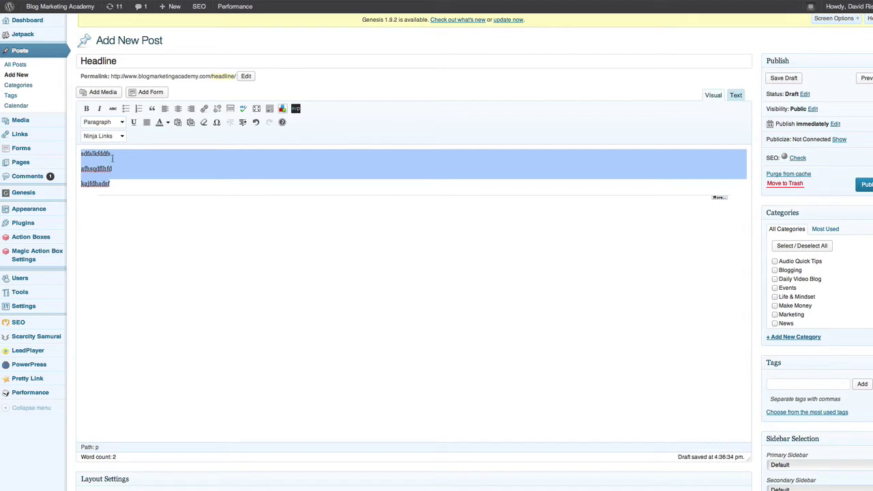
left_click(127, 210)
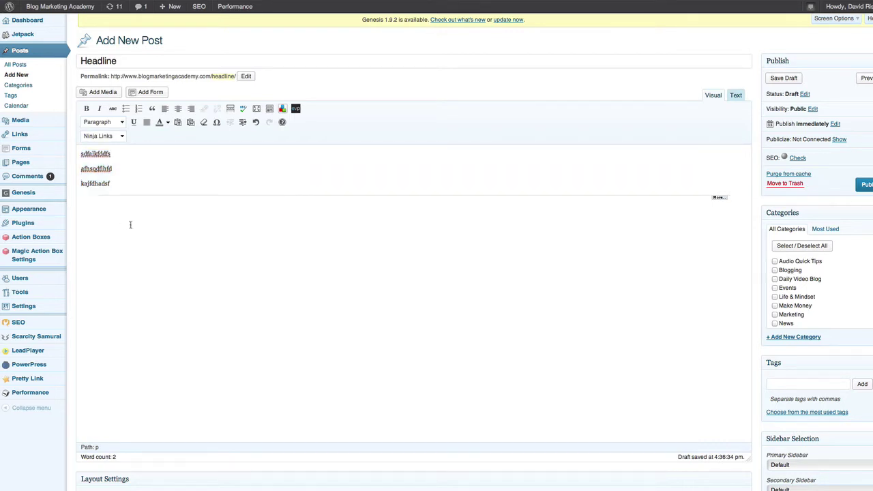
type("asojhaskadsjh")
key("Return")
type("kjhaKJGHDas")
key("Return")
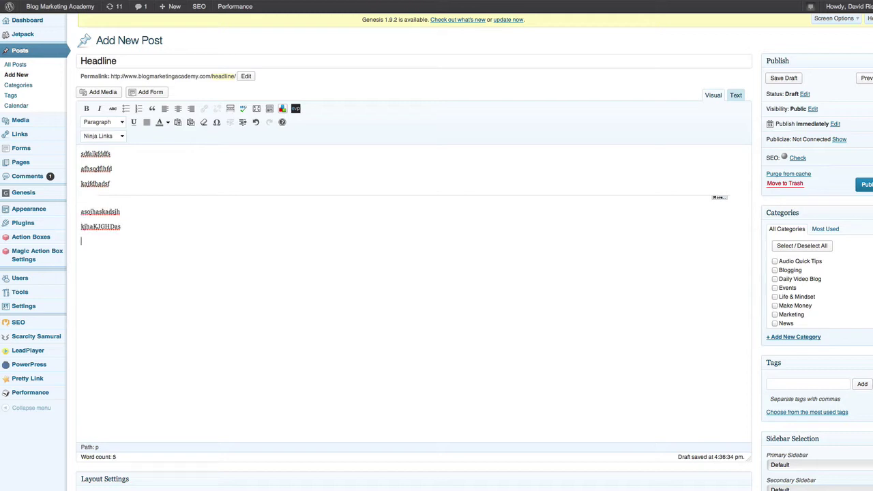
type("kjgskdjg")
- Collapse the WordPress SEO by Yoast and Layout Settings boxes and place the cursor in the Excerpt box
scroll(759, 229, "down", 8)
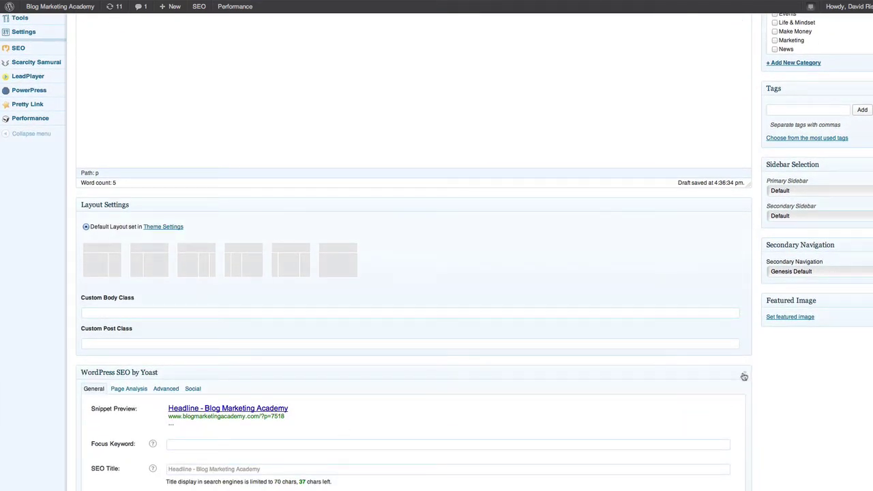
left_click(744, 377)
left_click(746, 207)
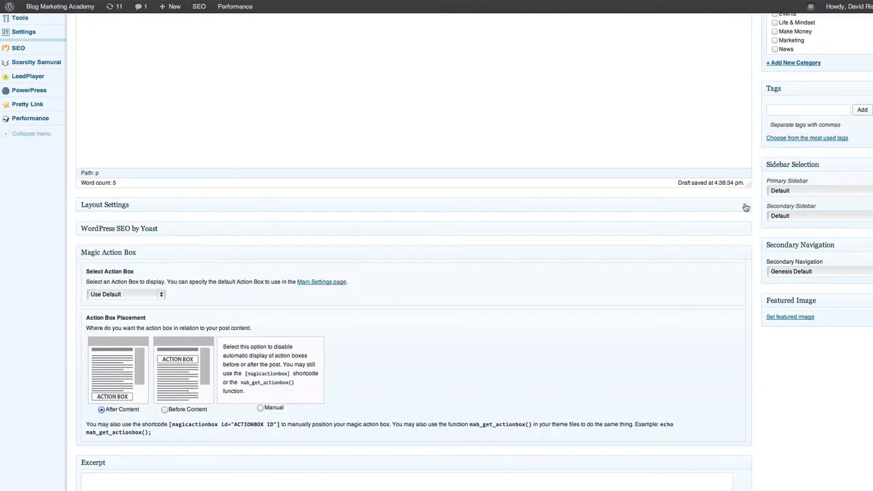
scroll(746, 243, "down", 6)
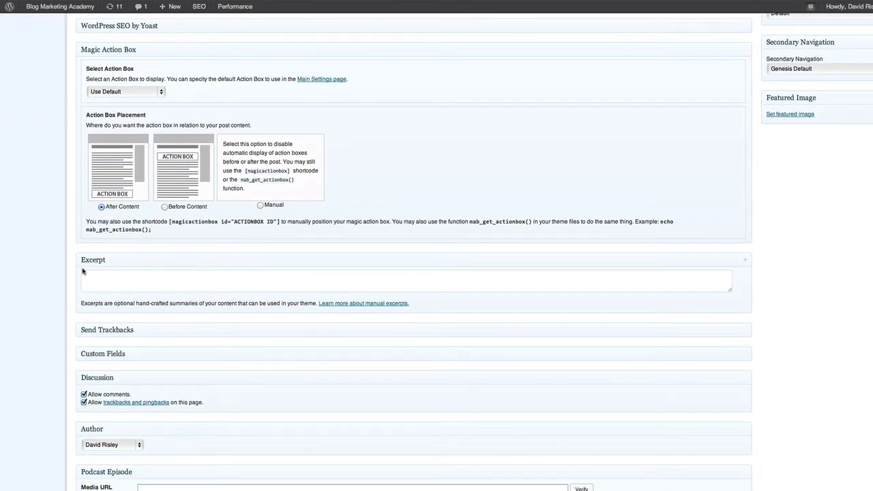
left_click(108, 283)
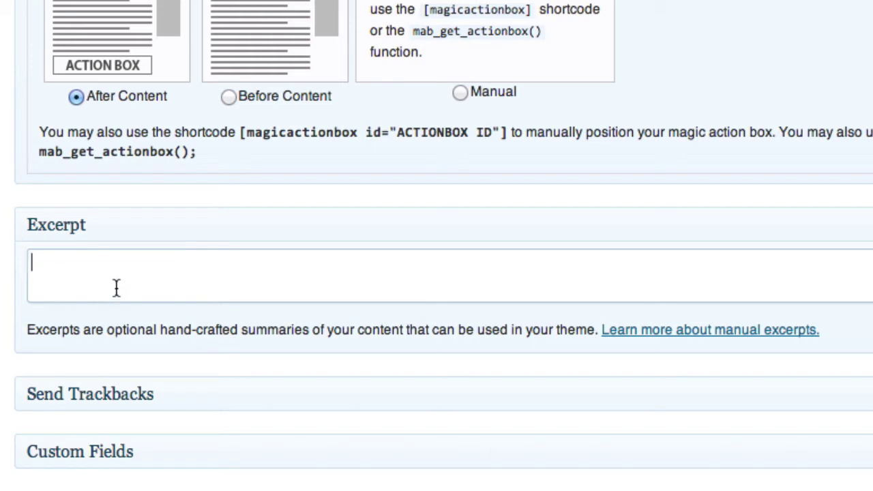
- Write the excerpt 'This is my excerpt.' with 'Line two' on the next line
type("This is my excerpt.")
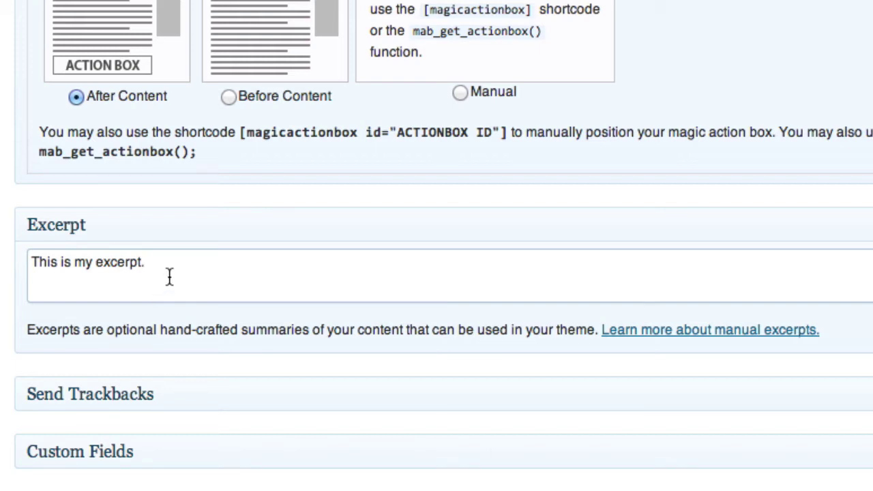
key("Return")
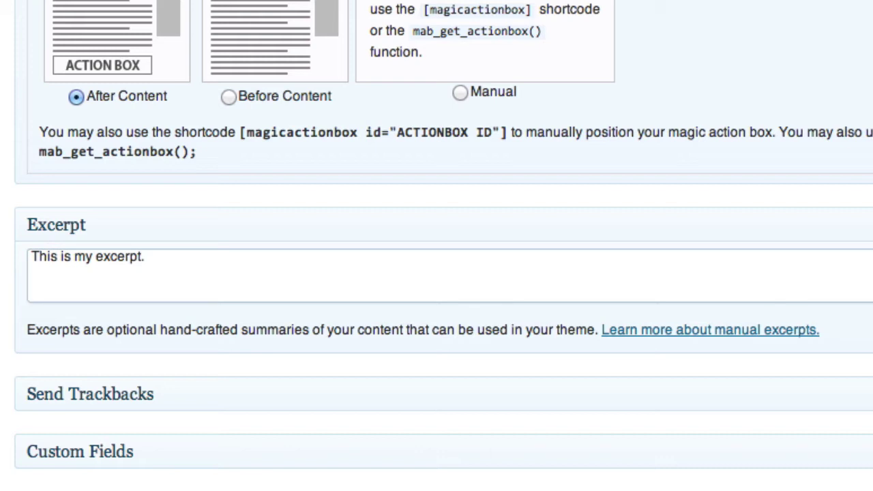
type("Line two")
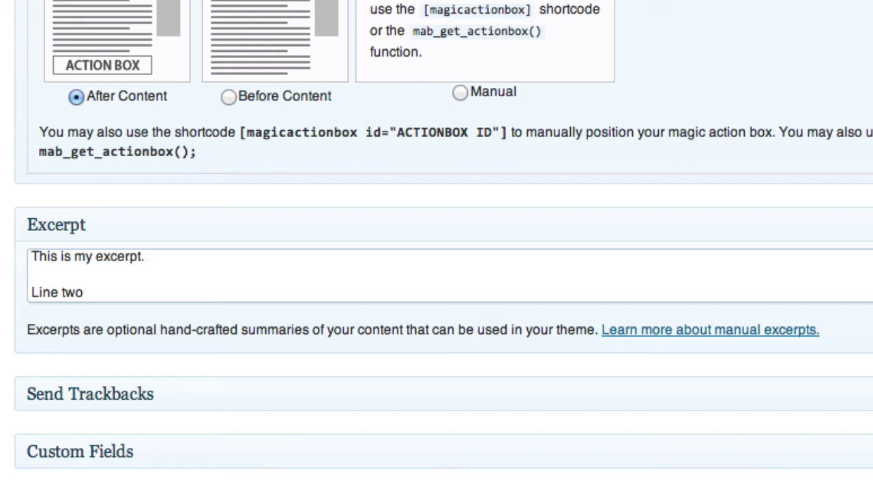
scroll(436, 246, "up", 5)
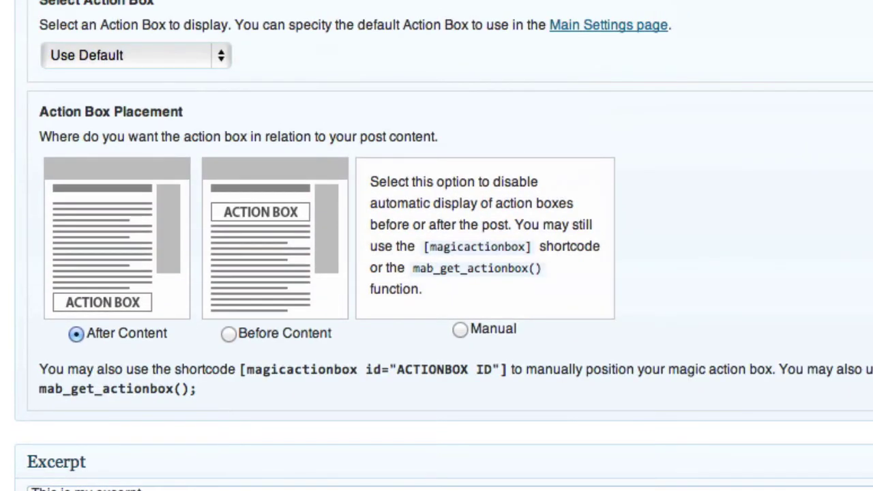
scroll(436, 246, "up", 15)
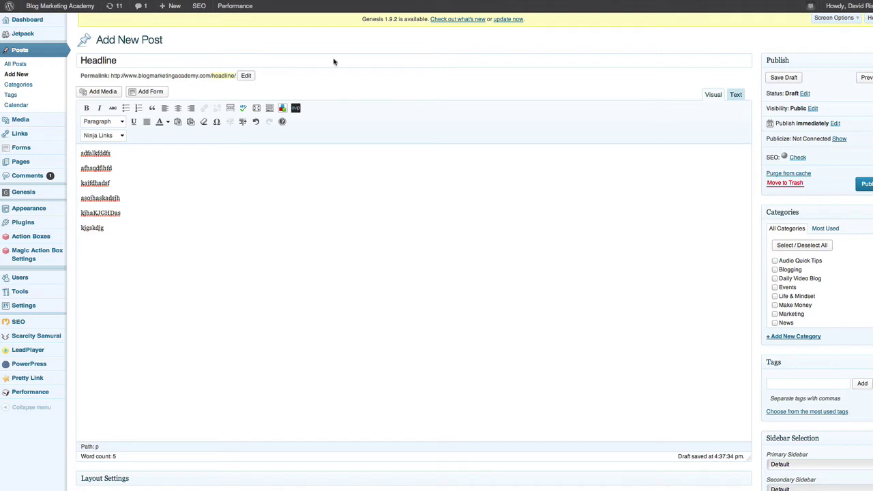
- Go to Genesis Theme Settings, confirming Leave this Page to exit the post editor
mouse_move(37, 197)
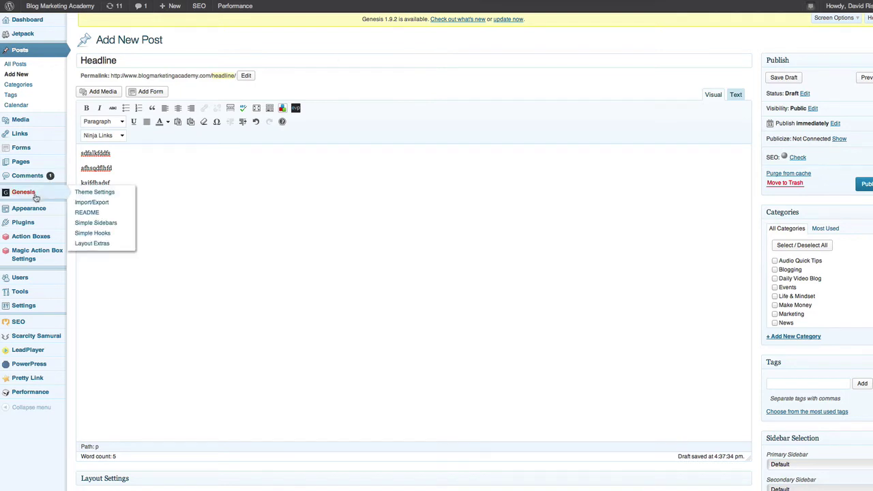
left_click(85, 196)
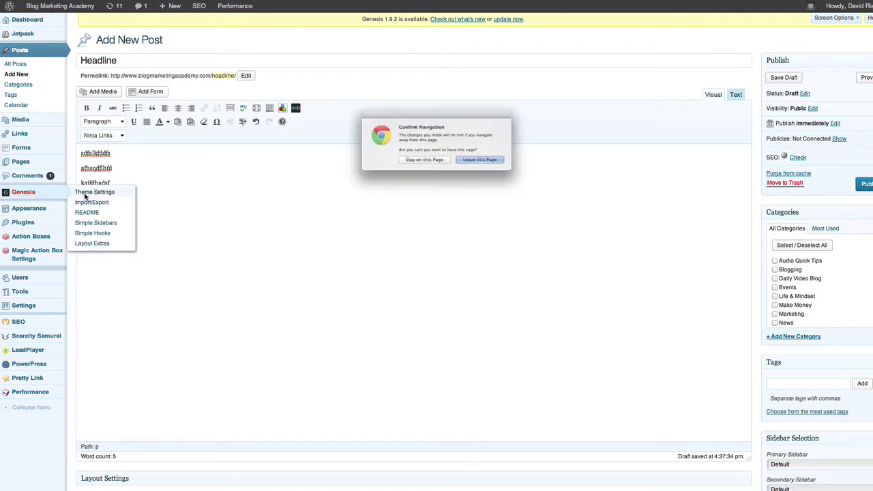
left_click(489, 168)
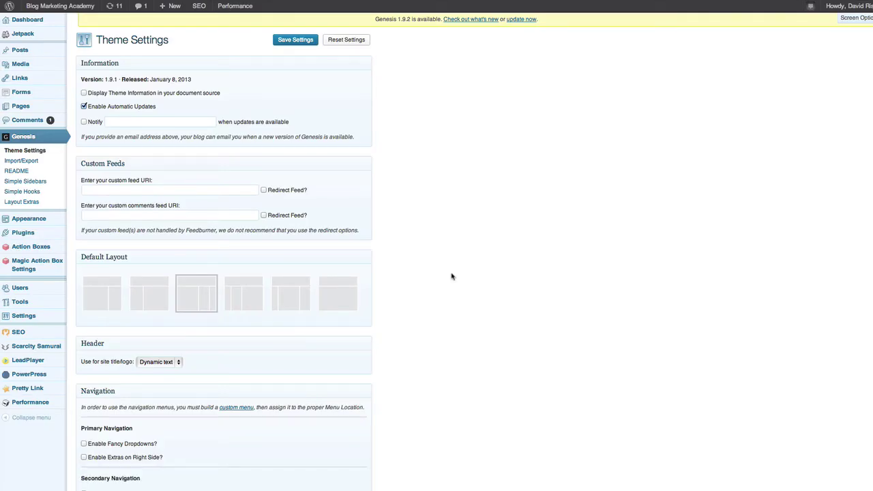
- Set Content Archives to Display post excerpts, then back to Display post content
scroll(405, 277, "down", 5)
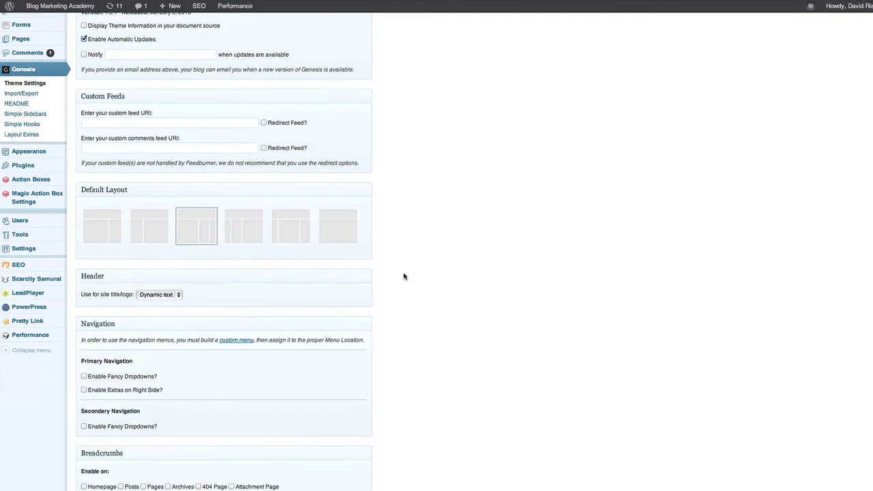
scroll(404, 276, "down", 10)
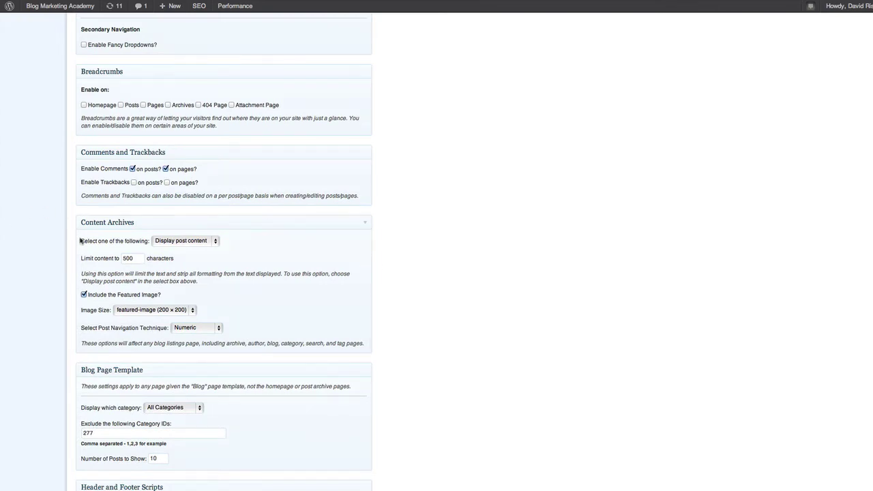
left_click(188, 241)
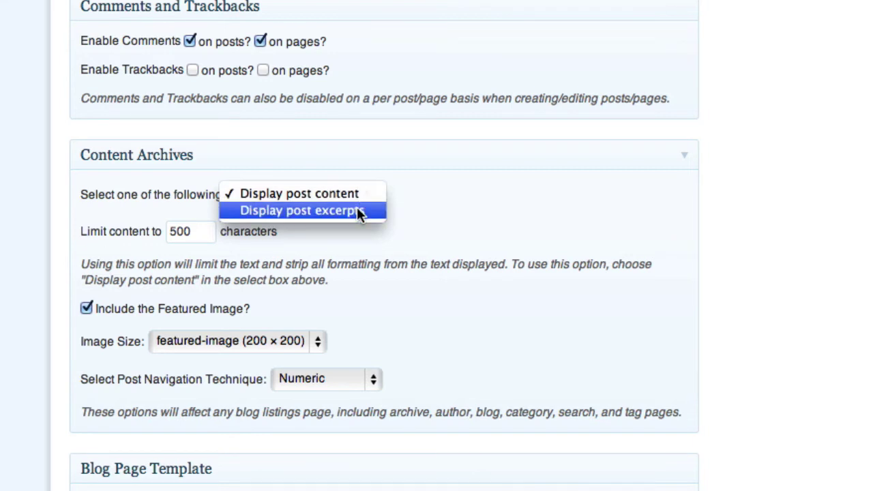
left_click(357, 211)
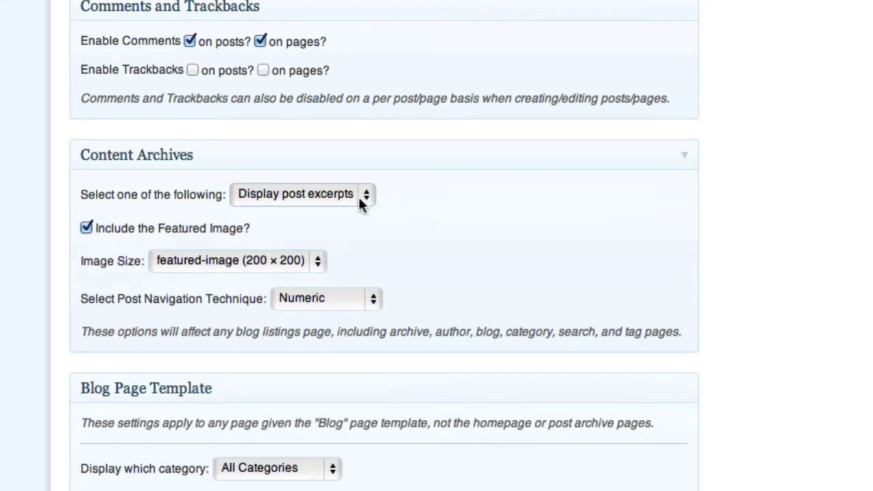
left_click(362, 202)
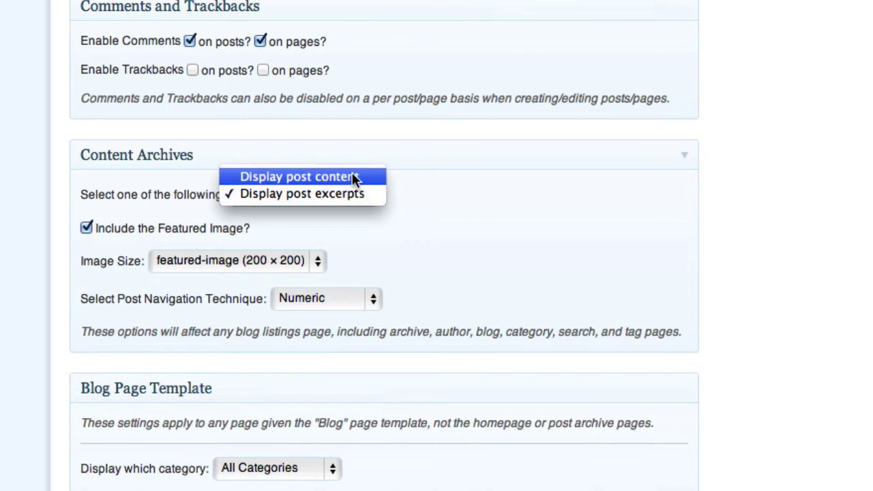
left_click(353, 176)
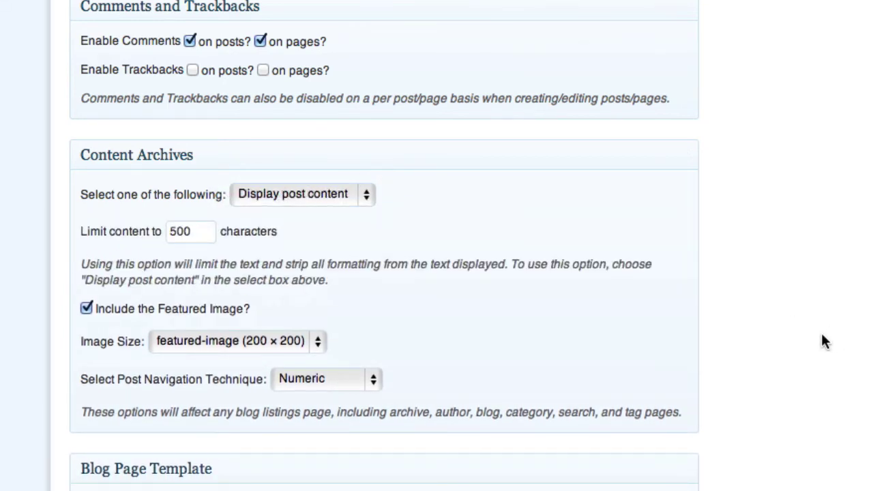